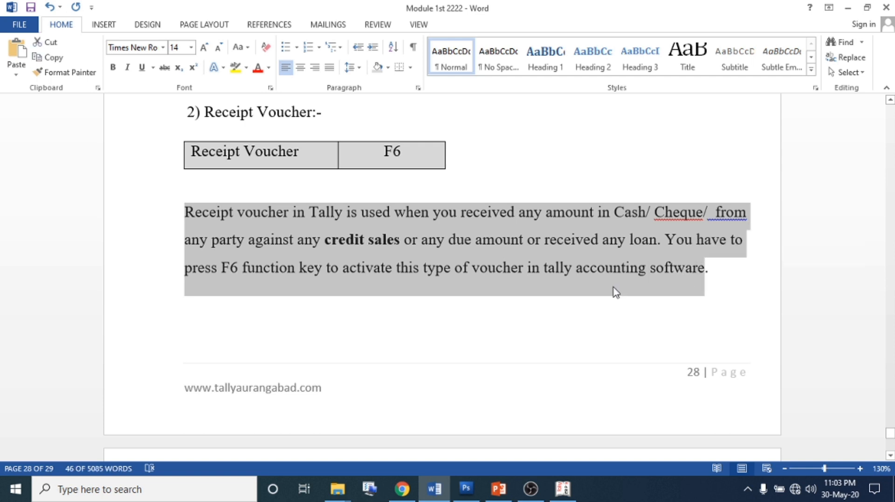
Review the Receipt Voucher section, covering its F6 shortcut, cash or cheque receipts and the mention of credit sales.
left_click(511, 269)
left_click_drag(185, 212, 308, 216)
left_click(277, 238)
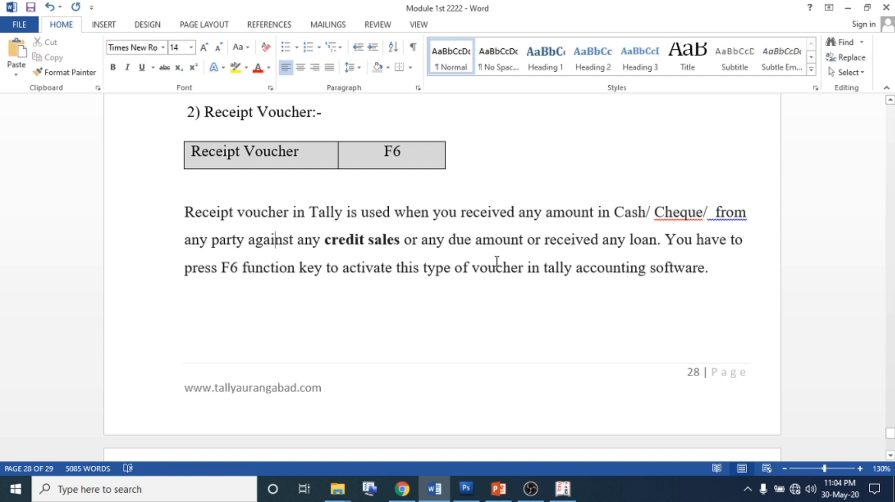
left_click_drag(329, 114, 219, 117)
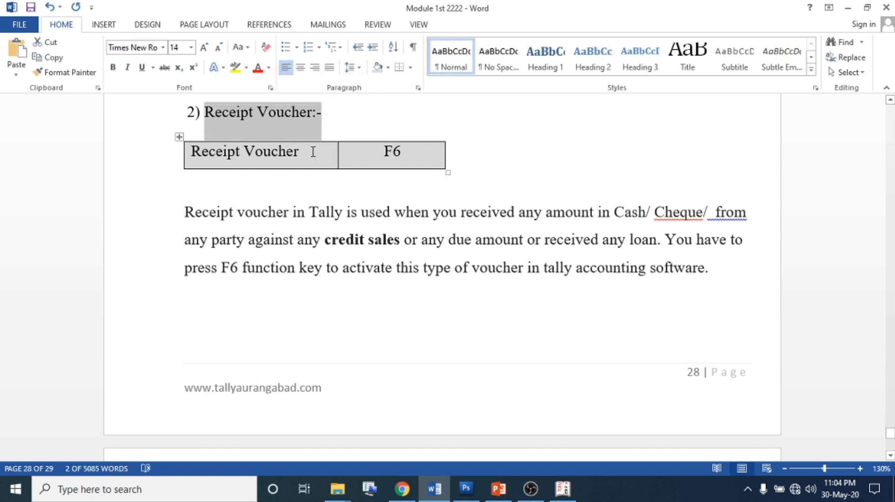
left_click_drag(312, 152, 202, 153)
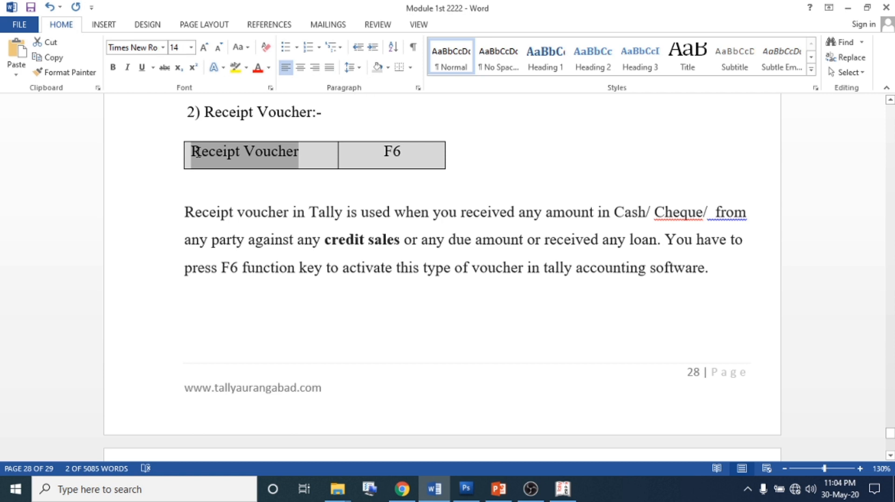
left_click(494, 240)
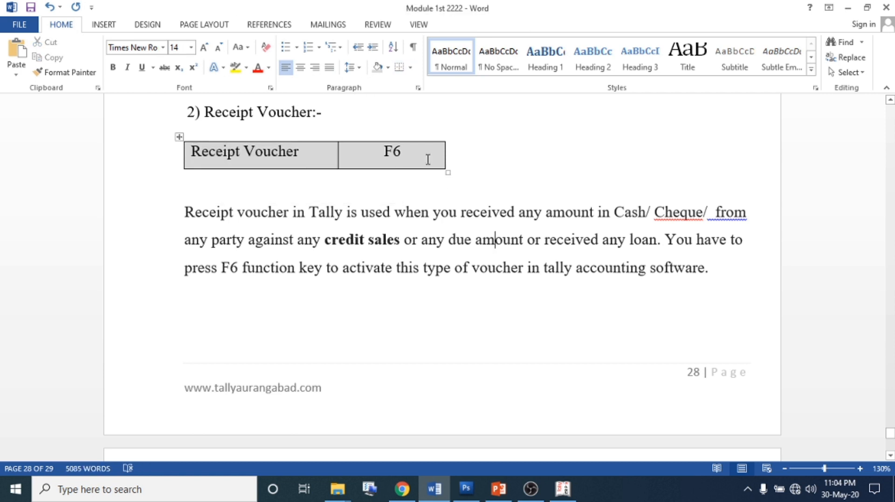
left_click_drag(406, 152, 376, 156)
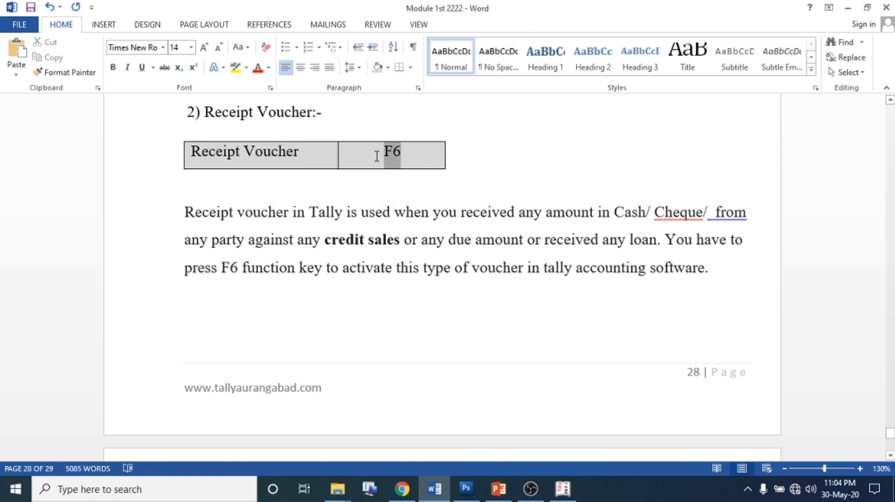
left_click(375, 164)
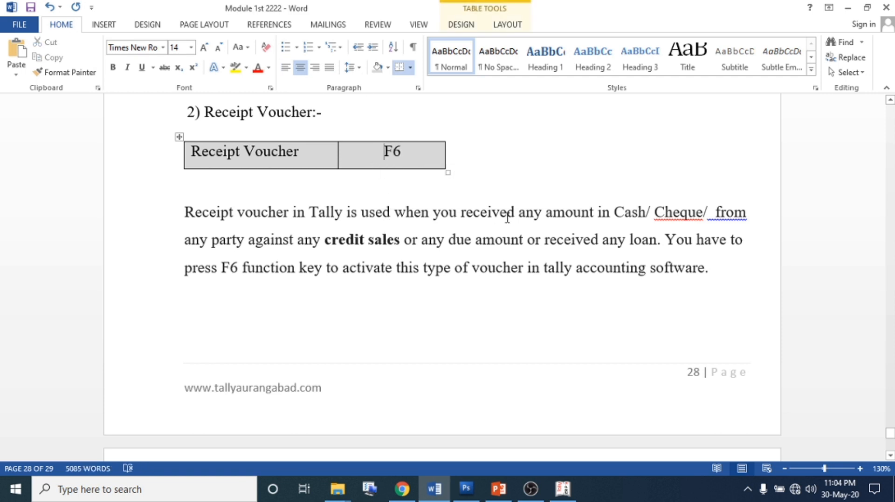
left_click_drag(614, 212, 689, 212)
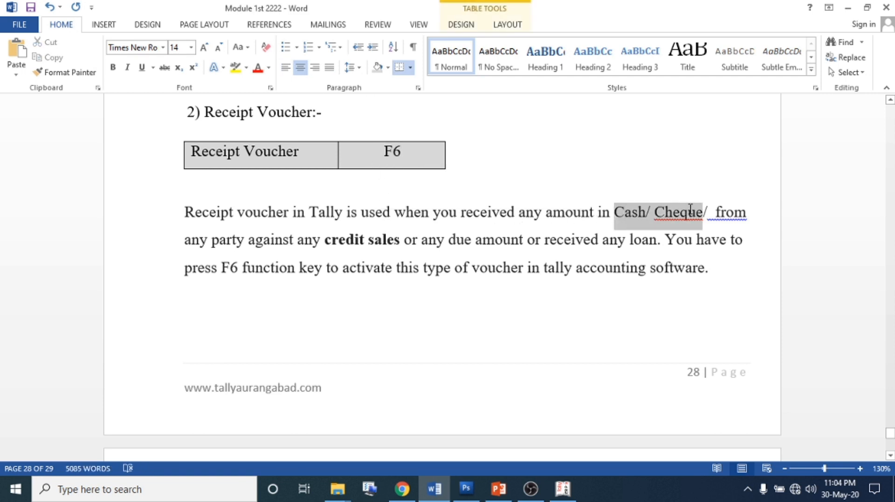
left_click_drag(321, 153, 185, 149)
left_click_drag(320, 241, 391, 239)
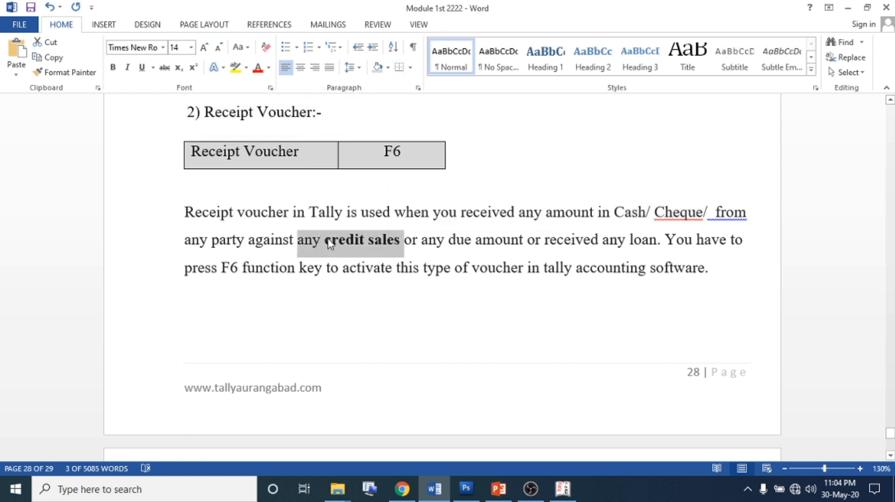
left_click_drag(298, 152, 191, 152)
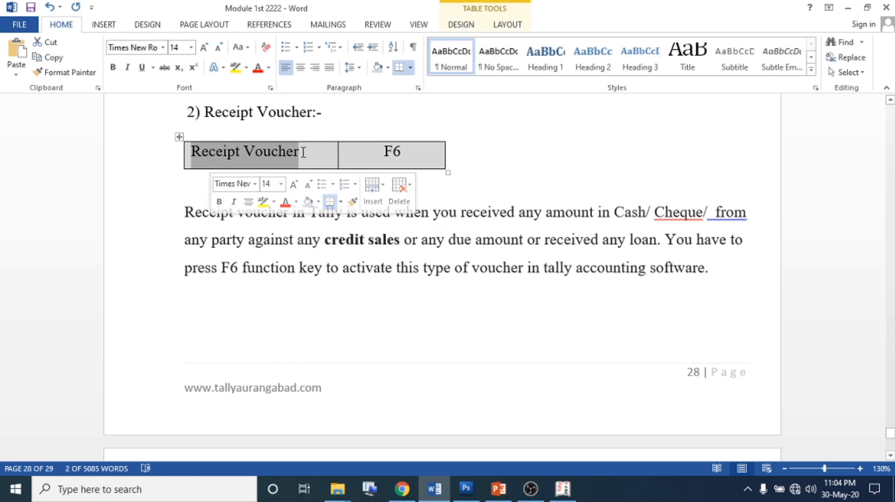
left_click(385, 251)
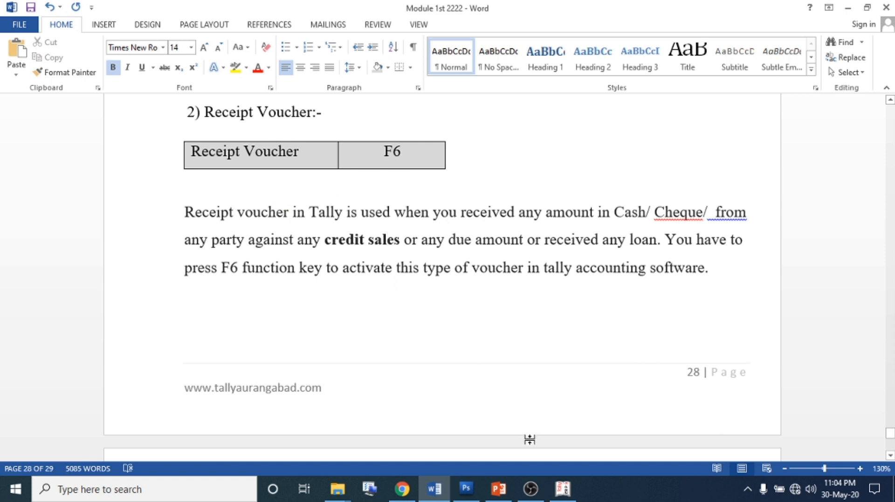
Switch to Tally.ERP 9, accept the open payment voucher, and start a receipt voucher dated 1-Apr-2020.
left_click(559, 482)
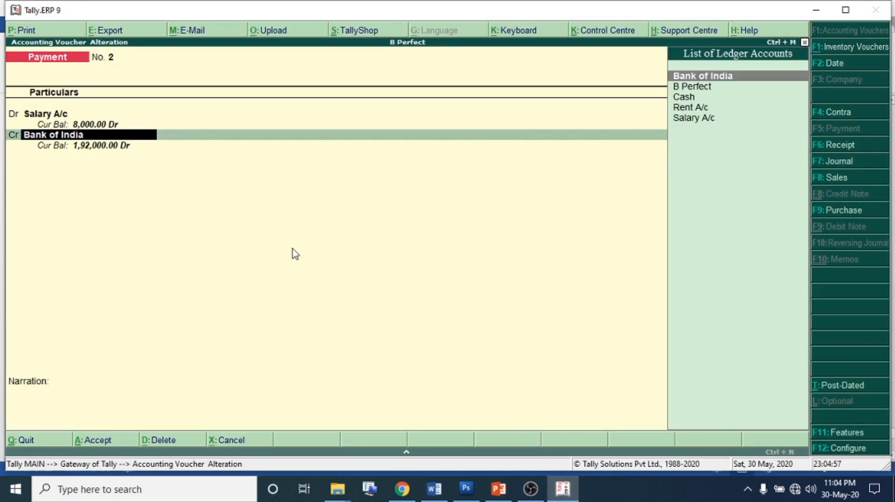
key("ctrl+a")
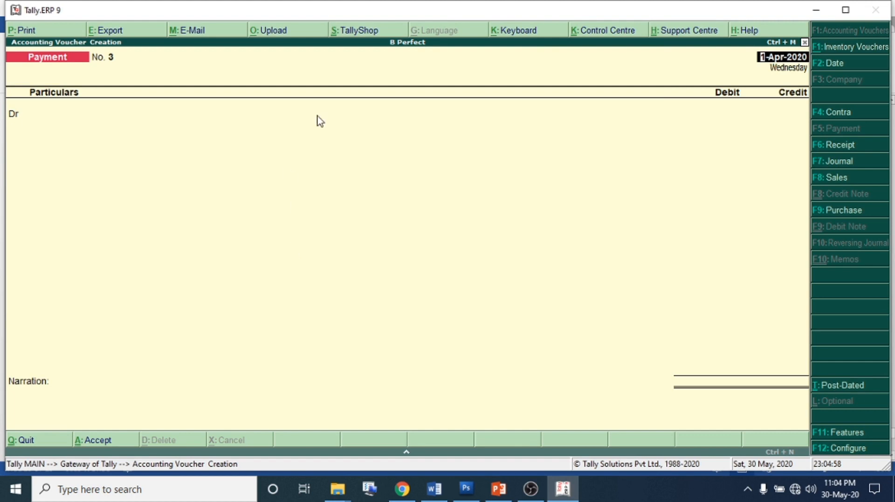
left_click(837, 145)
key("Return")
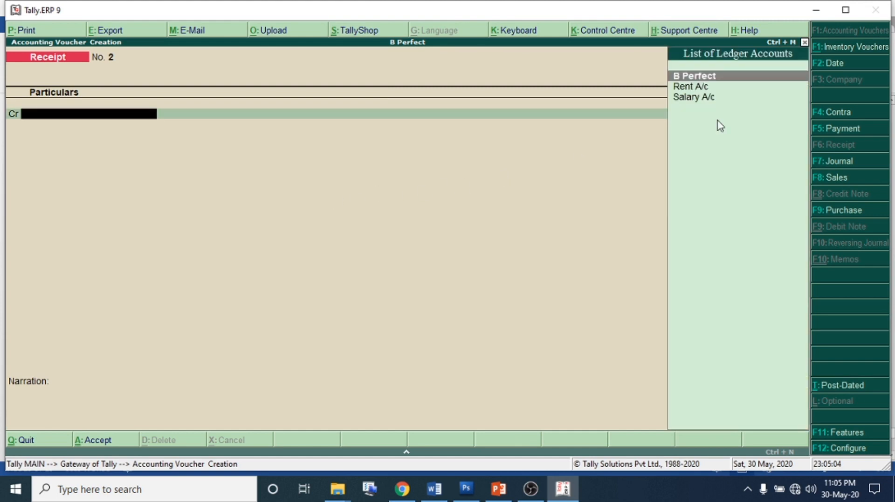
left_click(845, 9)
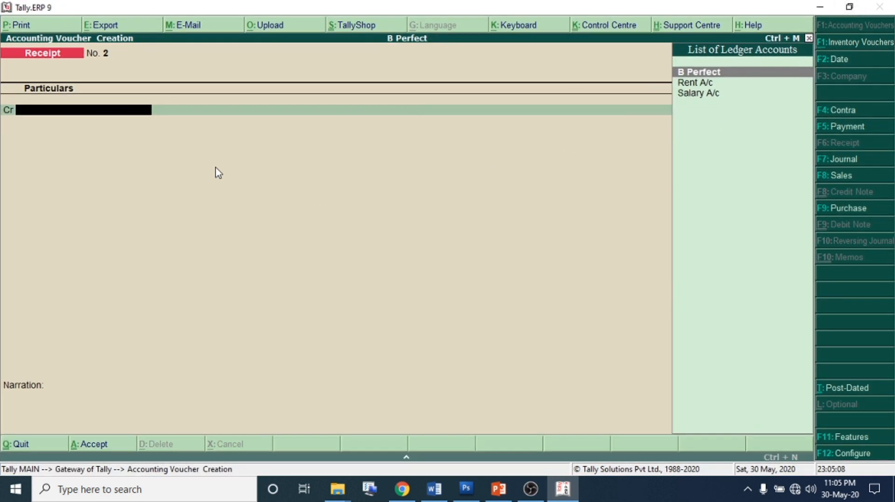
Create a ledger named Commission Recived under Indirect Incomes from the receipt voucher, keeping its remaining settings at their defaults.
key("alt+c")
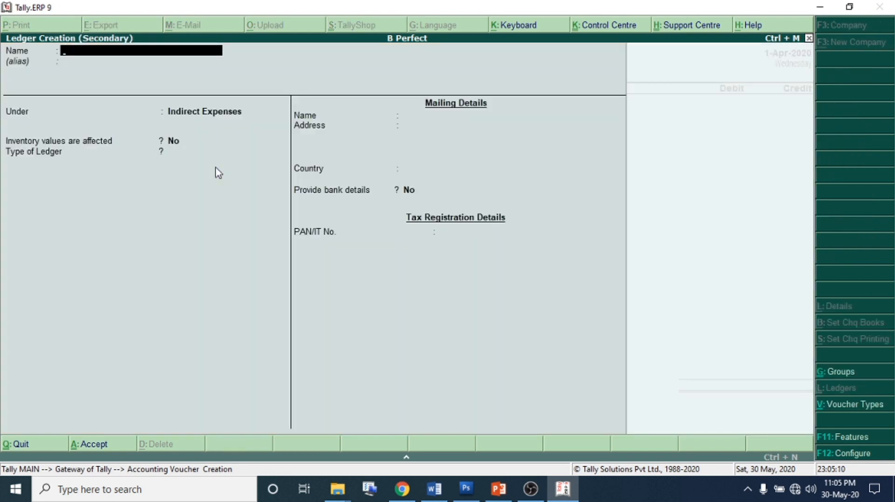
type("Commissio")
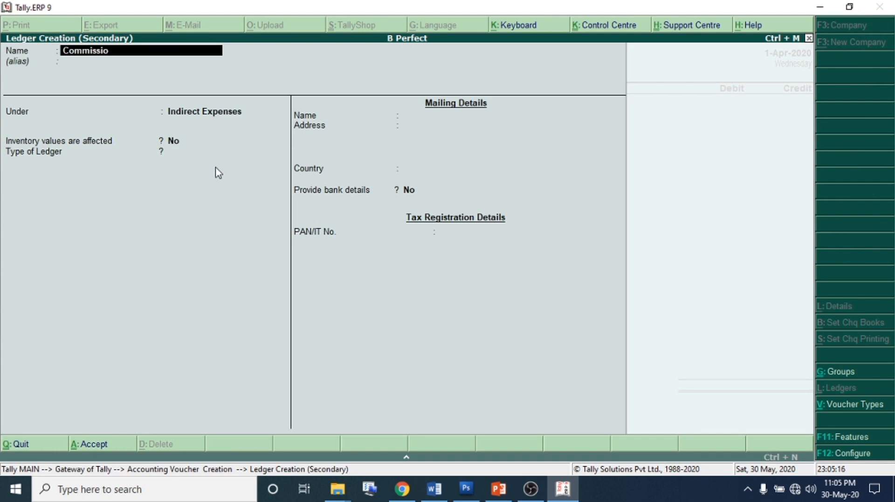
type("n Recived")
key("Return")
key("Return")
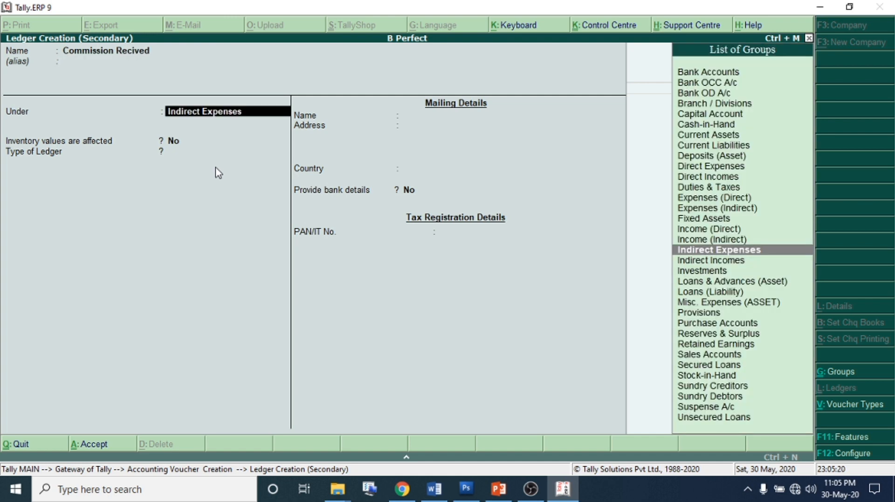
type("Ind")
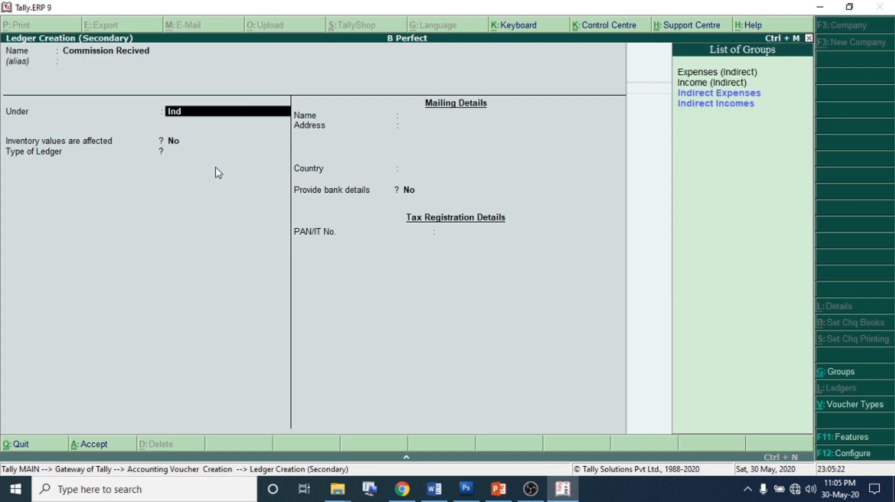
key("Down")
key("Return")
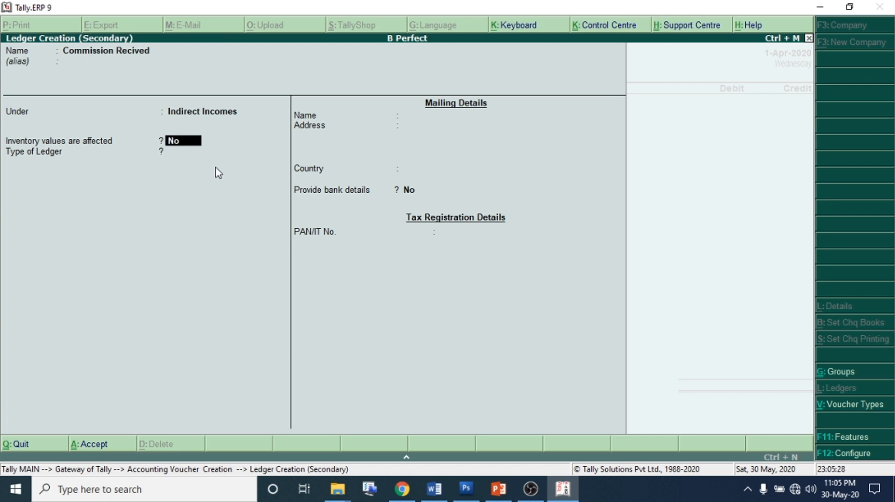
key("Return")
key("Return")
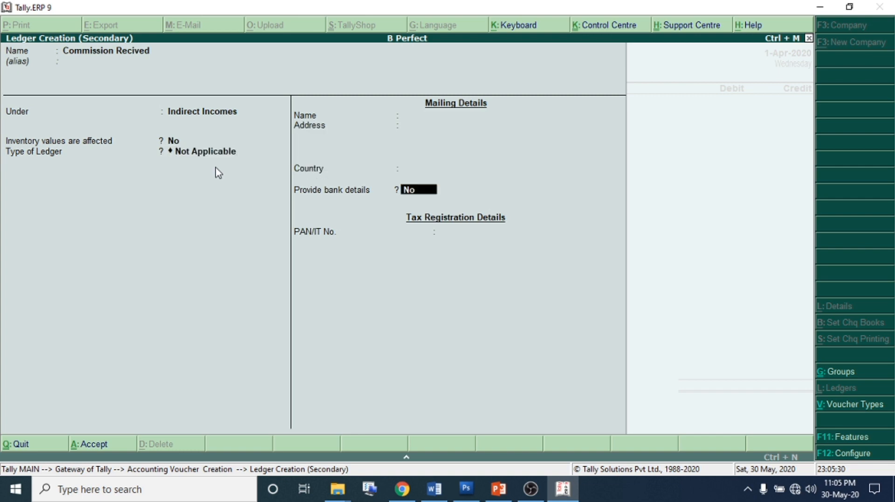
key("Return")
key("Return")
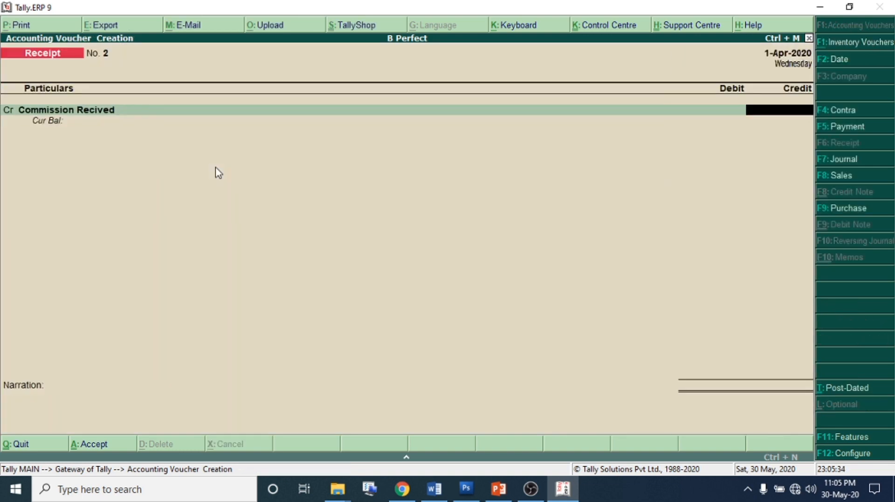
Credit Commission Recived with 5000 and choose Cash as the debit ledger.
type("5000")
key("Return")
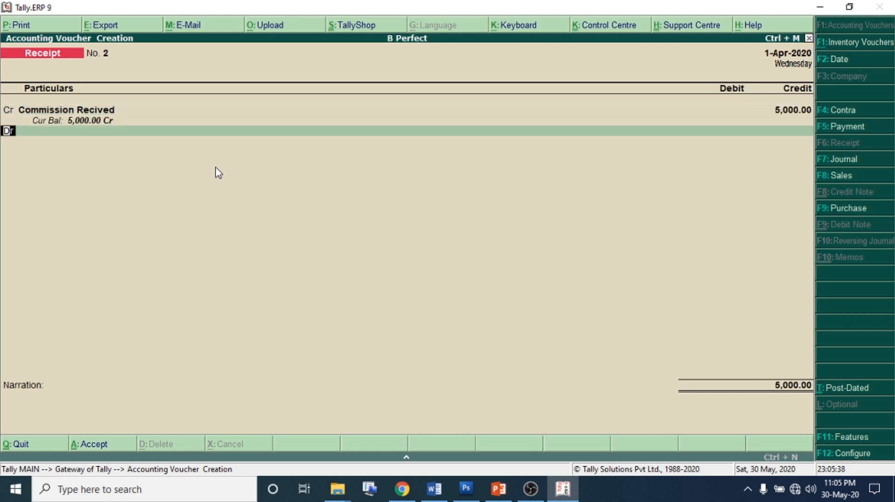
key("Return")
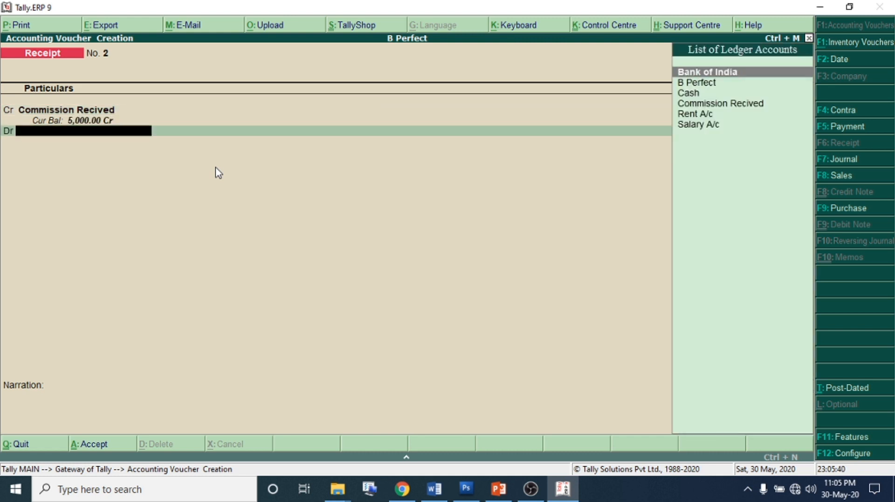
key("Down")
key("Down")
key("Return")
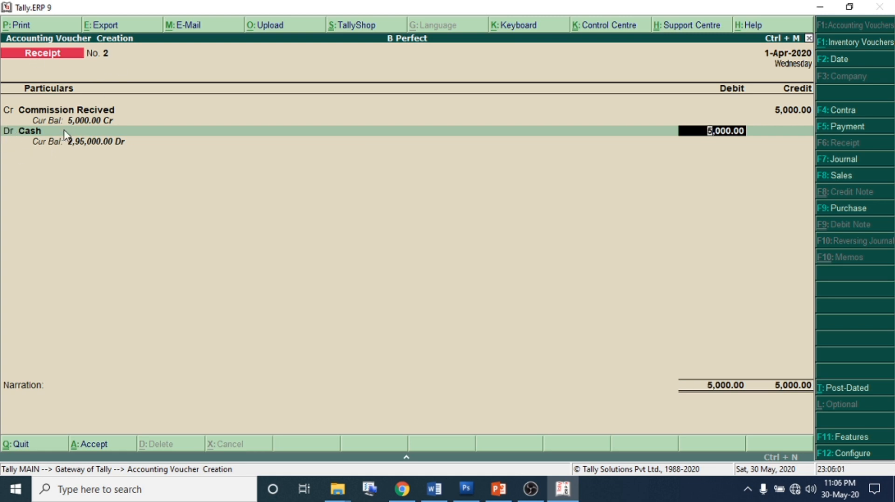
Accept the 5,000.00 cash debit and save the receipt voucher with a blank narration.
key("Return")
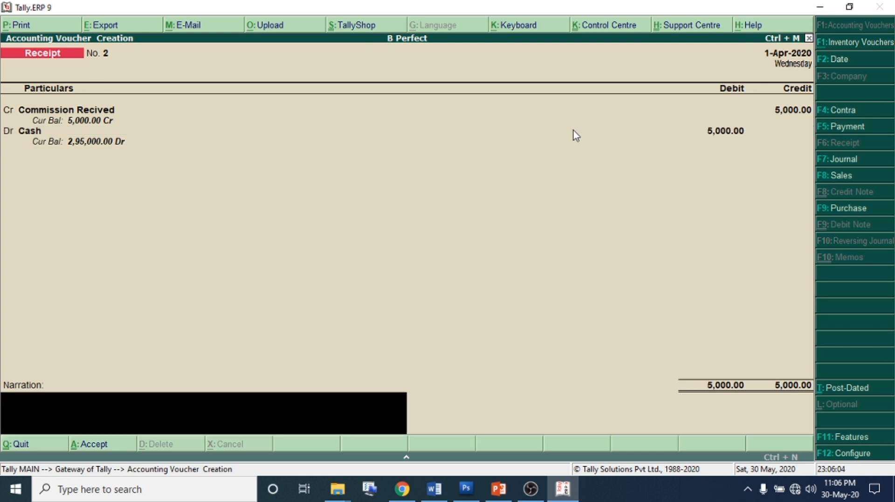
key("Return")
key("Return")
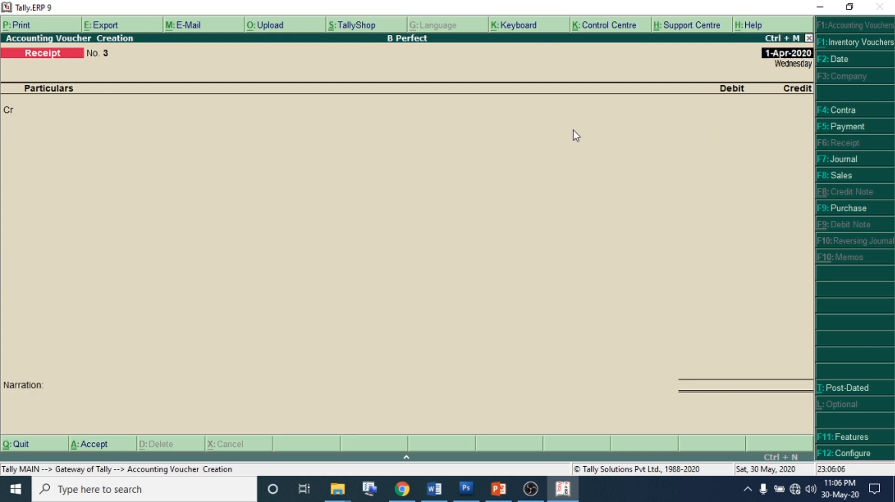
In the new receipt voucher, create a ledger named Loan From ICICI BANK under Secured Loans with default settings.
key("Return")
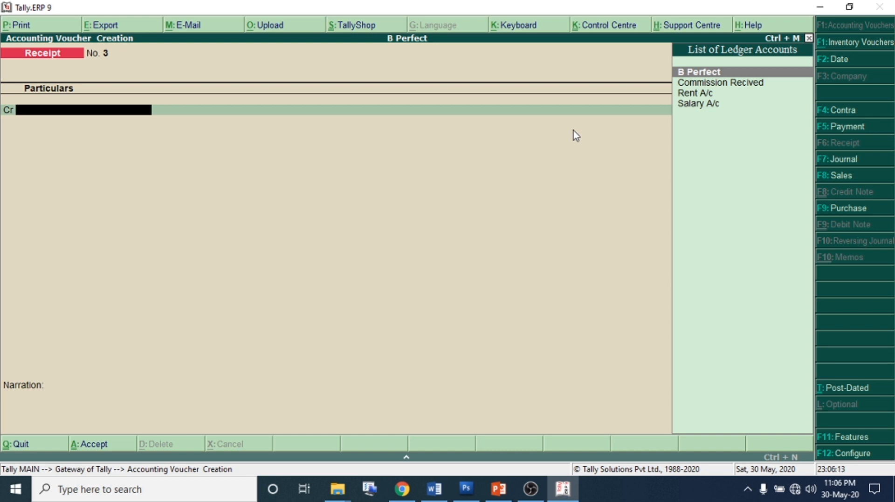
key("alt+c")
type("Loan From ICICI BANK")
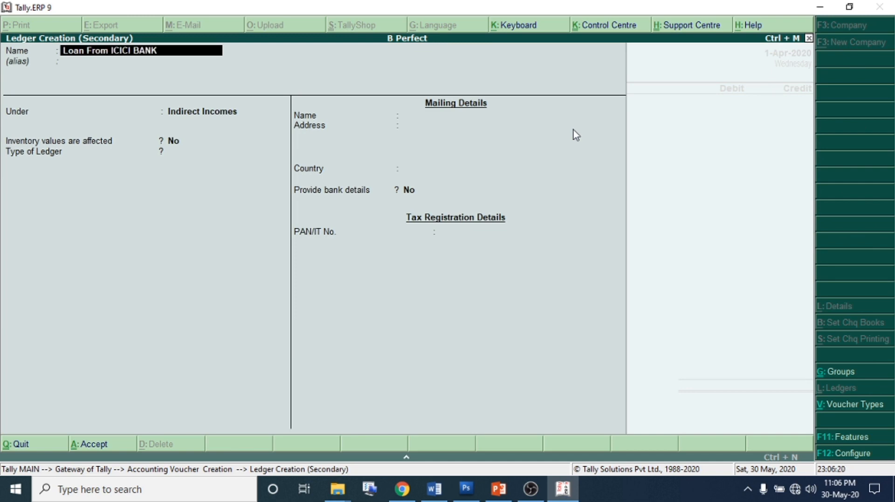
key("Return")
type("SE")
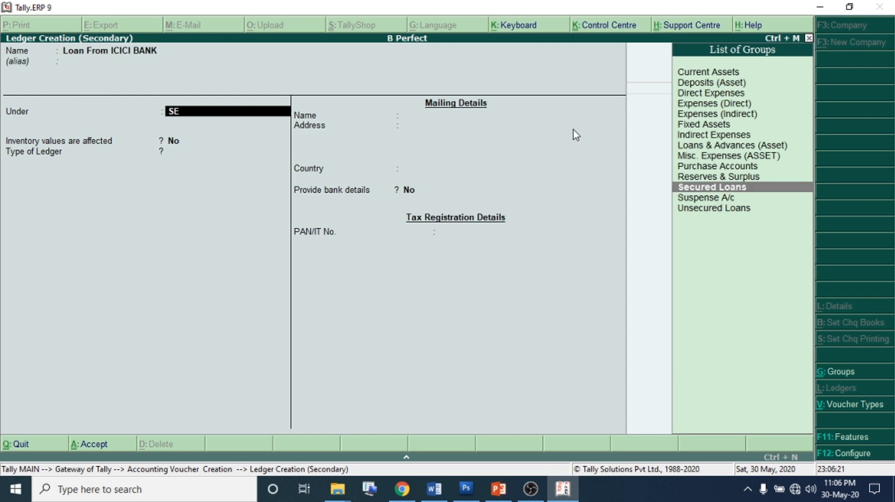
key("Return")
key("Return")
key("Return")
key("Return")
key("Return")
key("Return")
key("Return")
key("Return")
key("Return")
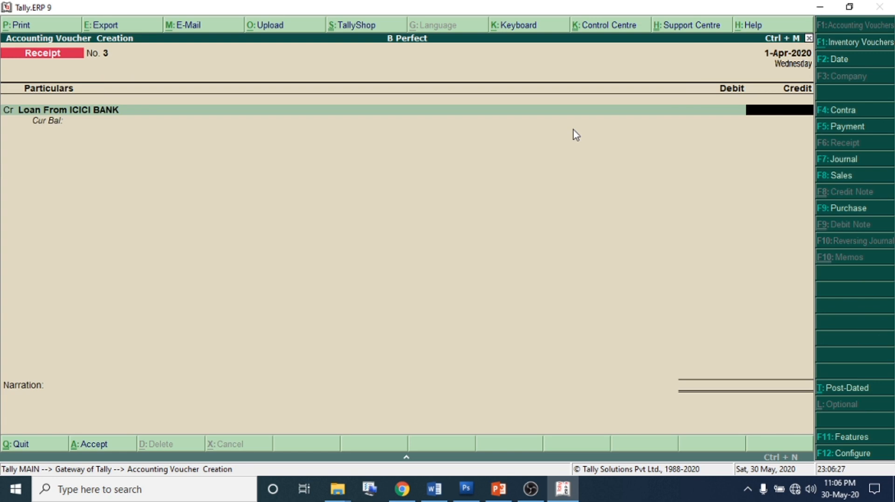
Credit Loan From ICICI BANK with 500000 and choose Bank of India as the debit ledger.
type("500000")
key("Return")
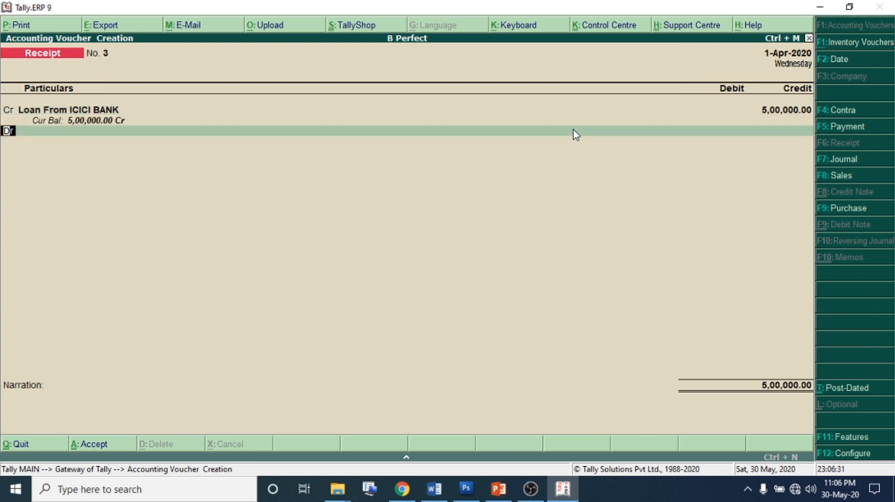
key("Return")
type("C")
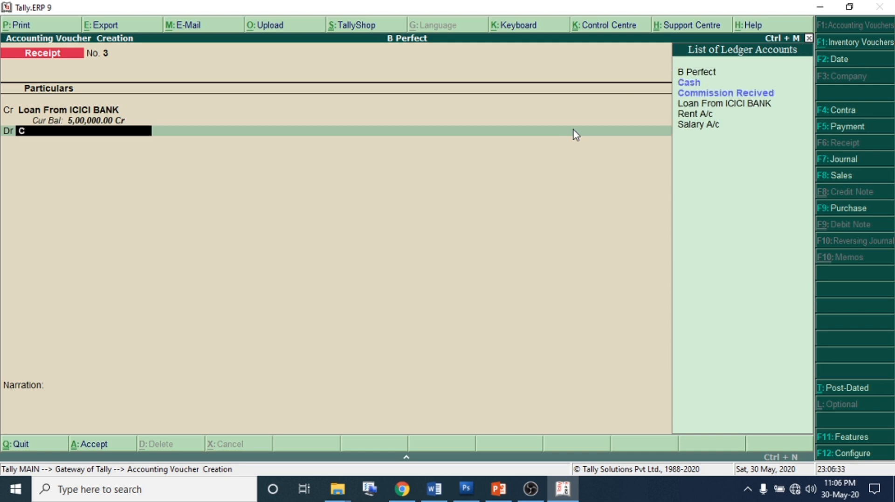
key("BackSpace")
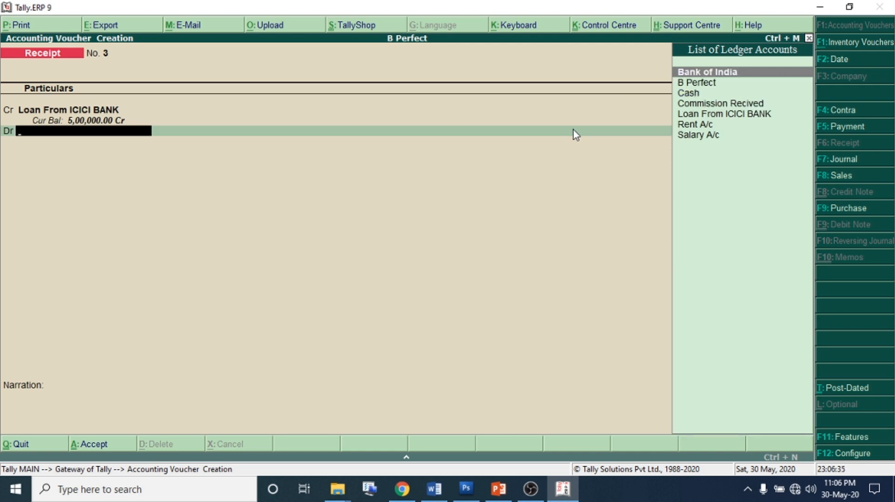
key("Down")
key("Down")
key("Down")
key("Up")
key("Up")
key("Up")
key("Return")
Confirm Bank of India with a 5,00,000.00 debit and open its bank allocations.
key("BackSpace")
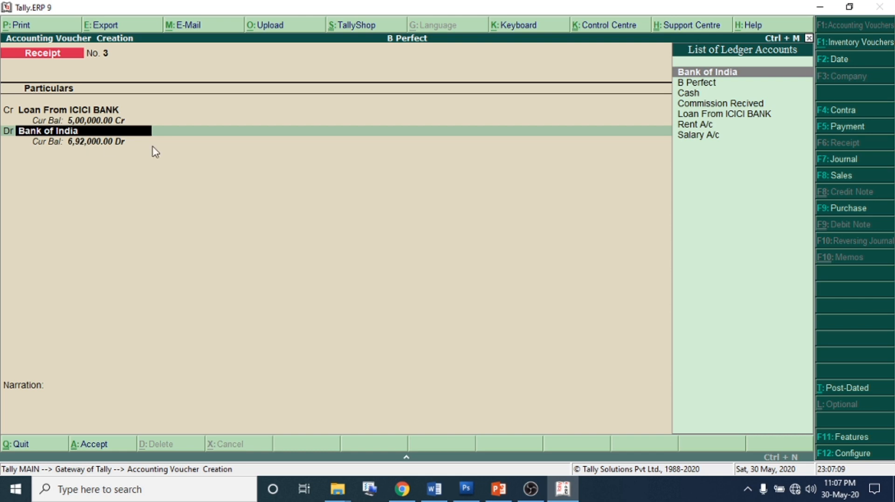
key("Return")
key("Return")
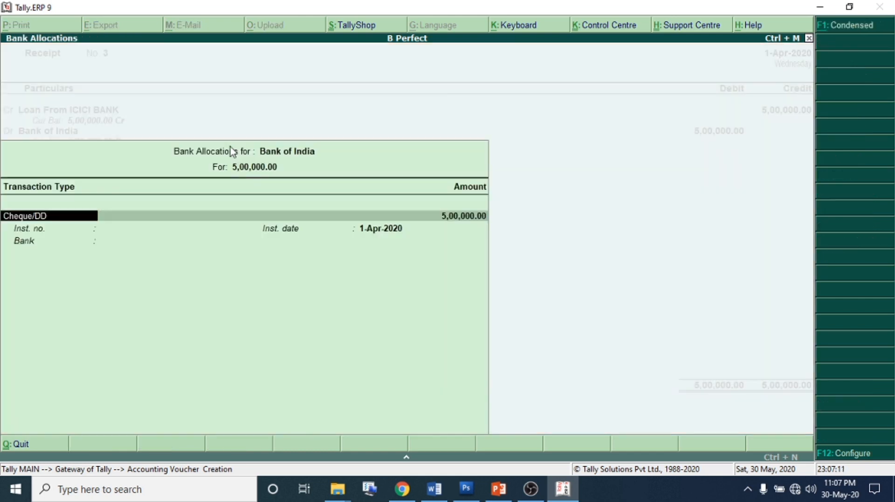
Complete the Bank of India allocation as Cheque/DD with instrument number 2664664, keeping the default date and amount.
key("Return")
key("BackSpace")
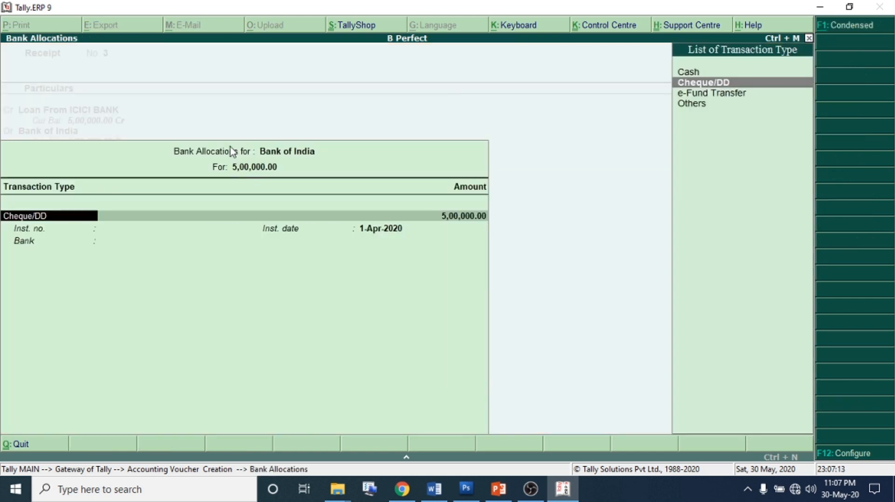
key("Return")
key("Return")
key("Return")
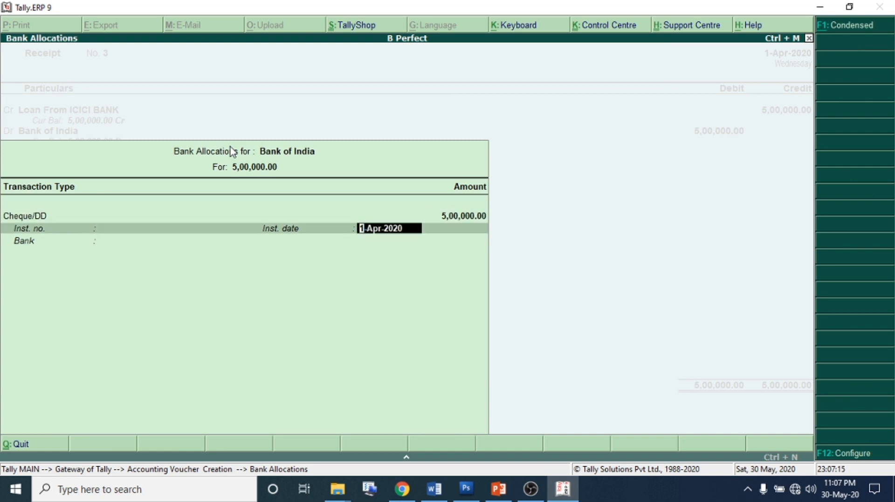
key("BackSpace")
type("2664664")
key("Return")
key("Return")
key("Return")
Add the narration CH NO 0215548 and save the loan receipt voucher.
type("CH")
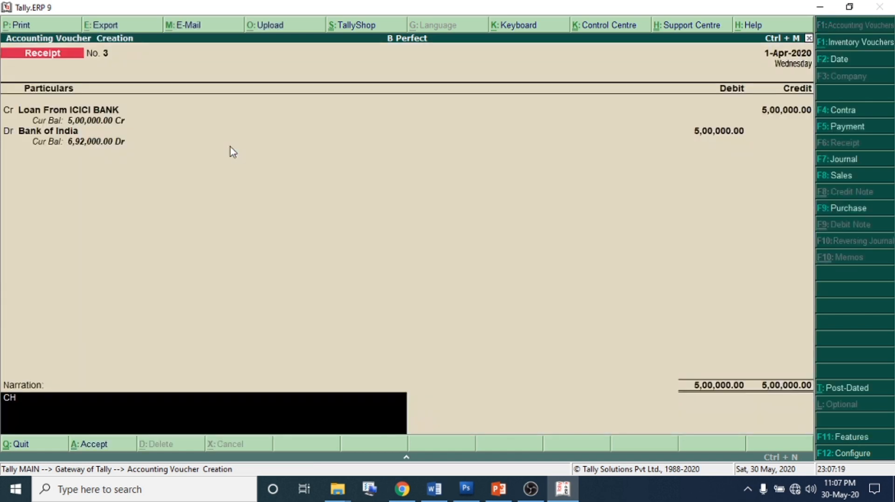
type(" NO 0215548")
key("Return")
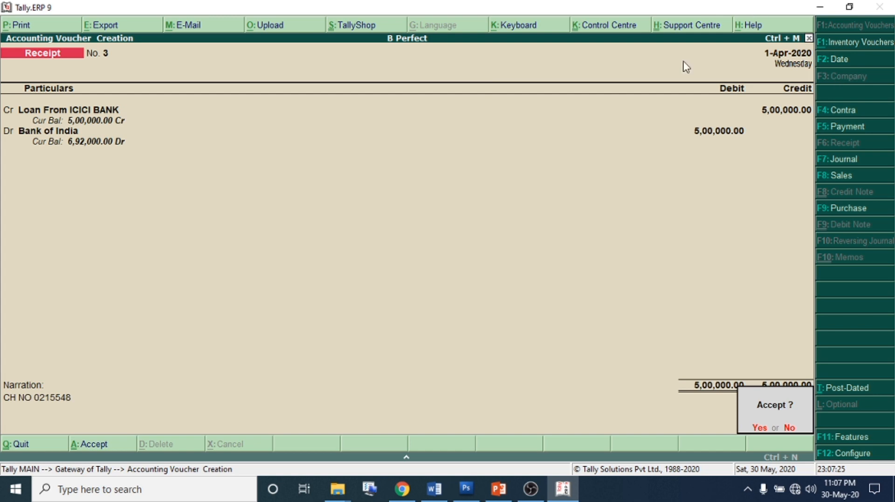
key("Return")
Review the saved ICICI loan and commission receipt vouchers, including the loan narration, and return to a blank receipt voucher.
key("Page_Up")
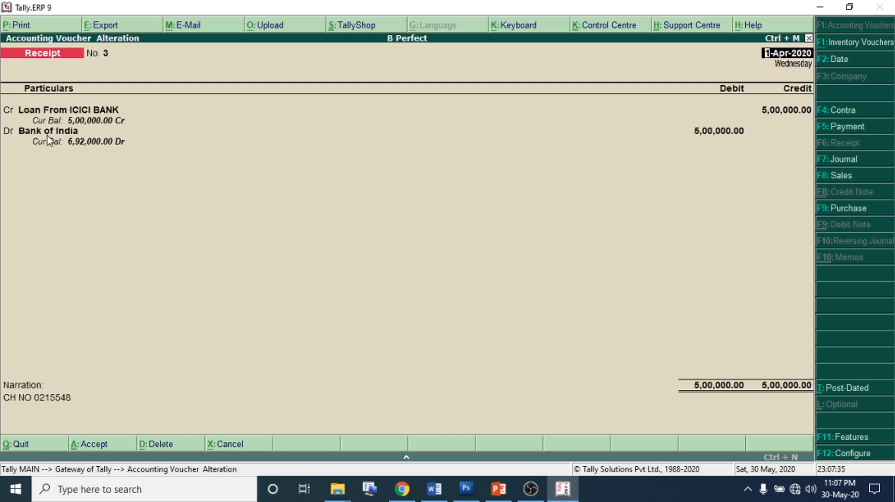
key("Page_Up")
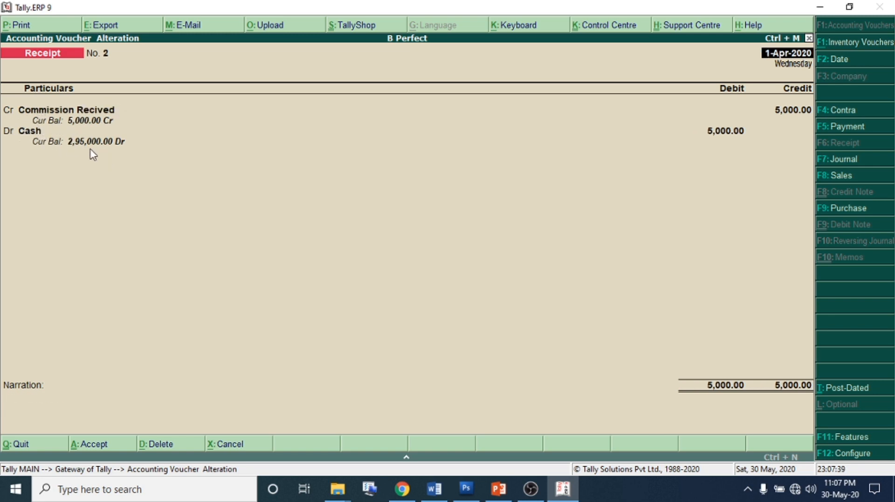
key("Page_Down")
key("Page_Down")
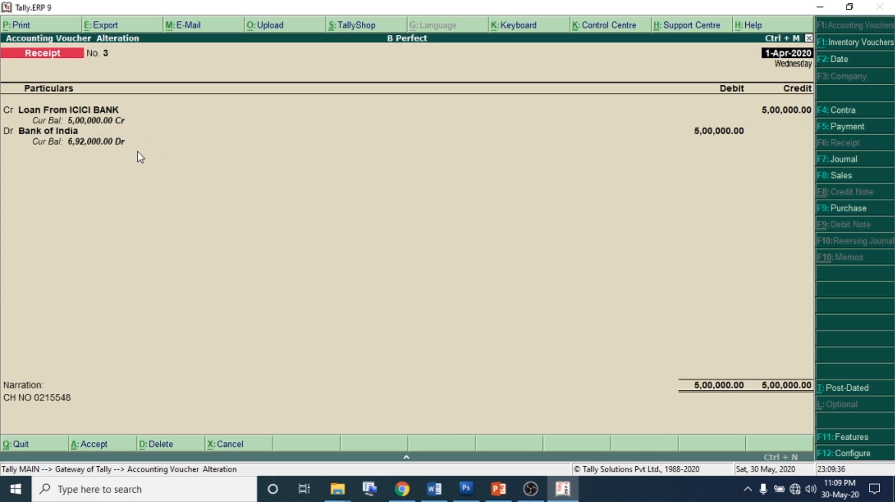
key("Page_Up")
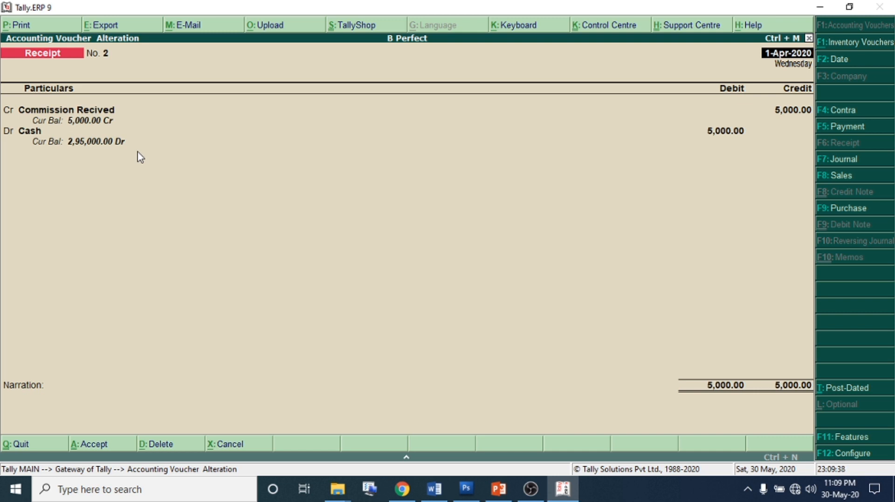
key("Page_Down")
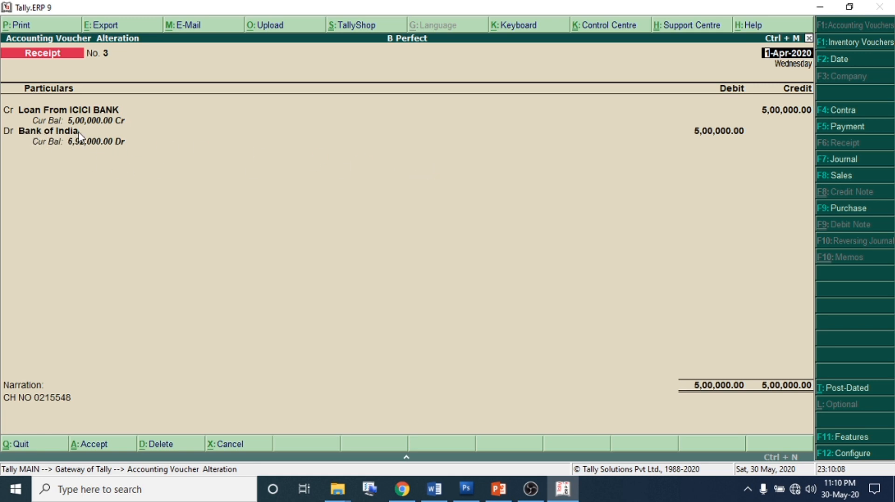
left_click(62, 407)
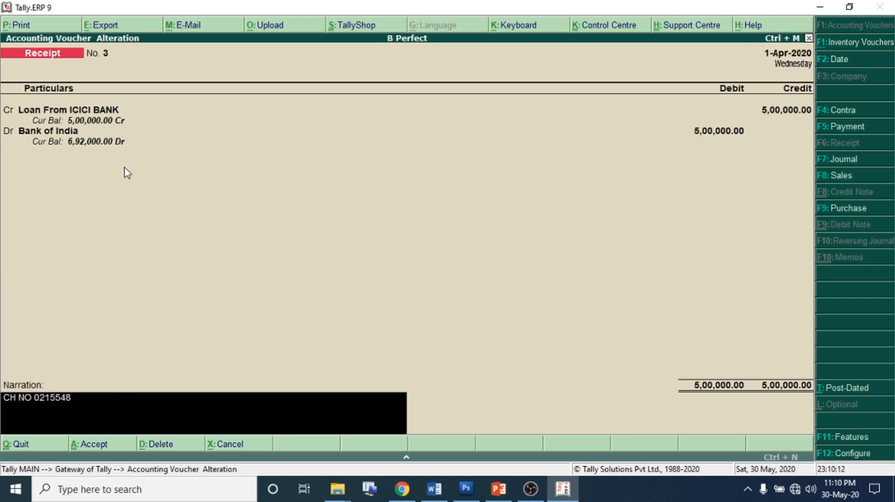
key("ctrl+a")
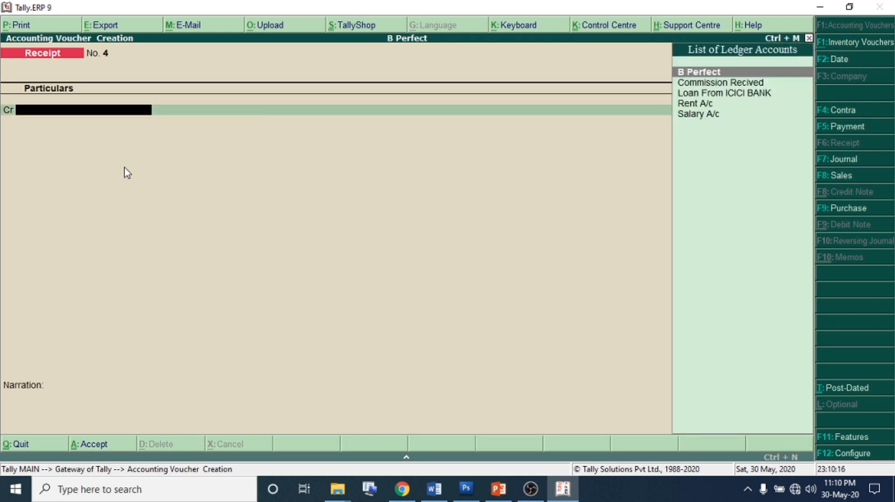
Start a new ledger from the receipt's credit line with the customer's name and place it under Sundry Debtors.
key("alt+c")
type("RAM")
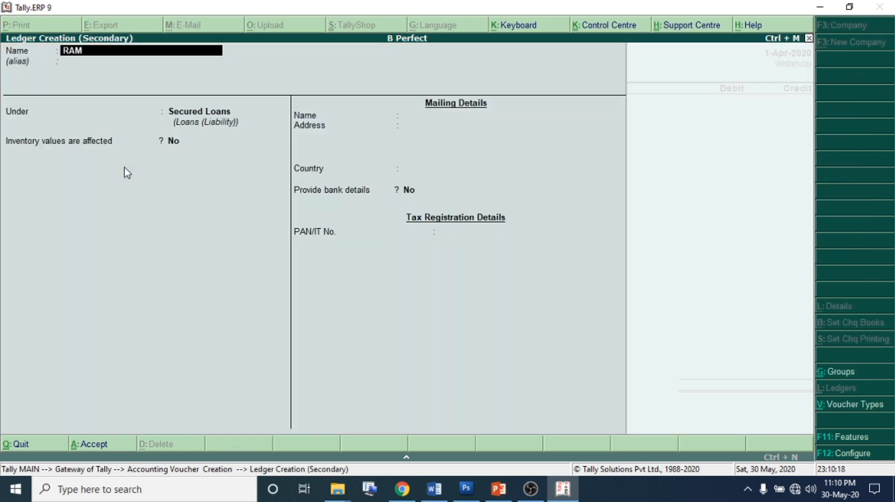
type(" SIR")
key("Return")
key("Return")
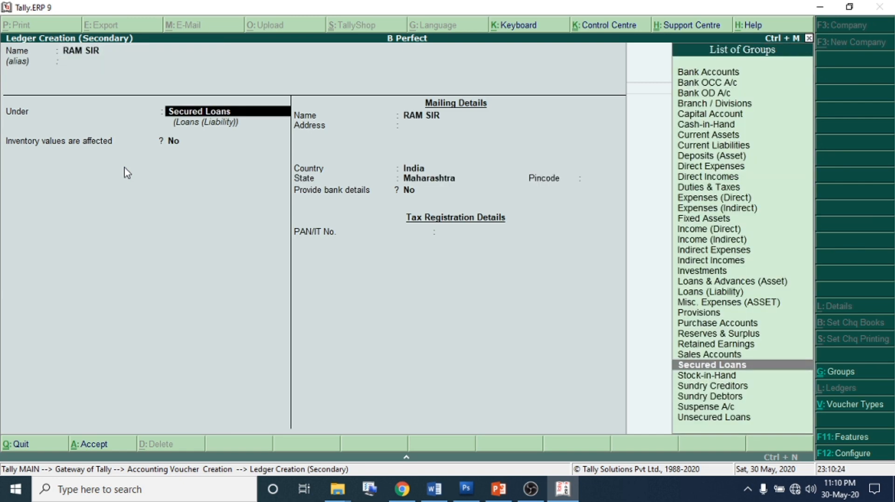
type("SUN")
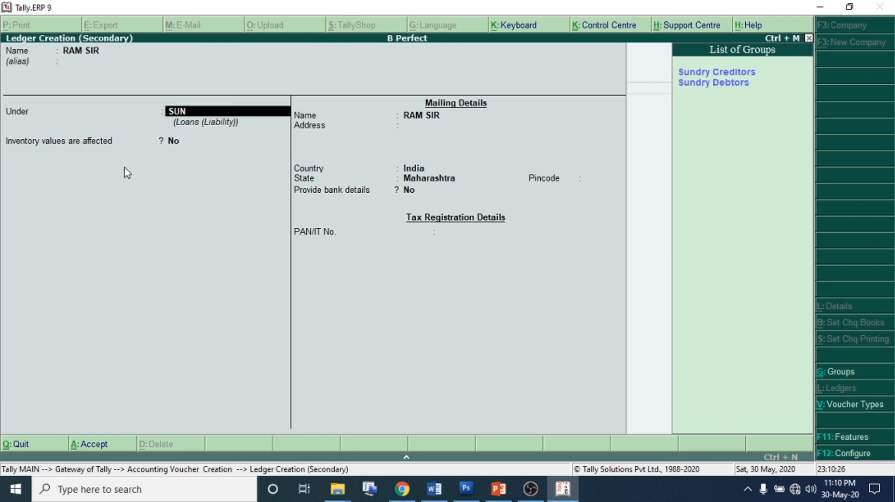
key("Down")
key("Return")
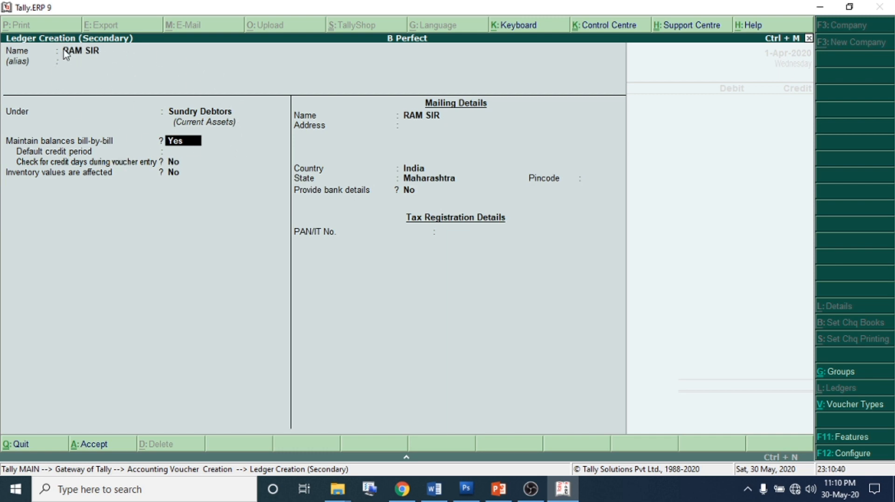
Keep bill-by-bill balances at Yes and the other customer ledger settings at their defaults, and save the ledger.
key("Return")
key("Return")
key("Return")
key("Return")
key("Return")
key("Return")
key("Return")
key("Return")
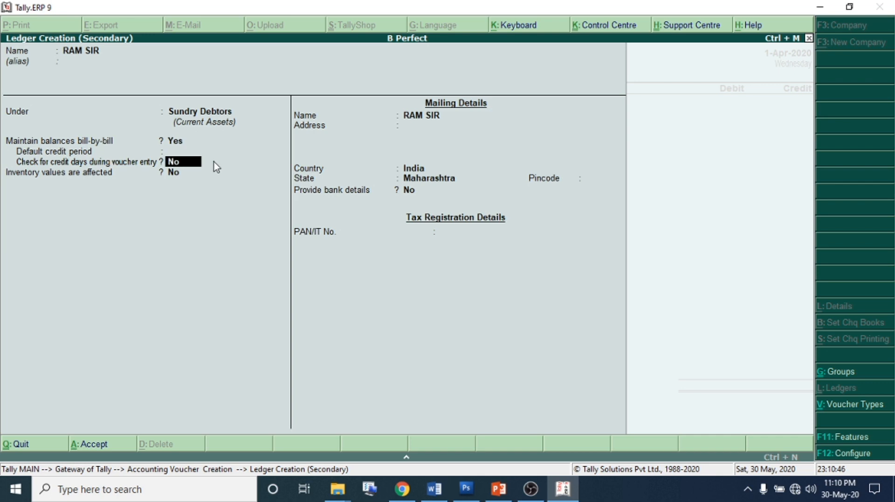
key("Return")
key("Return")
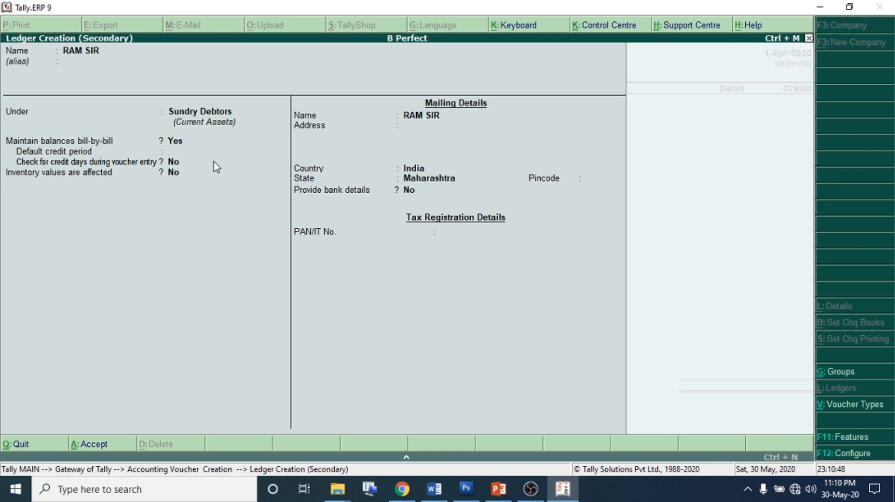
key("Return")
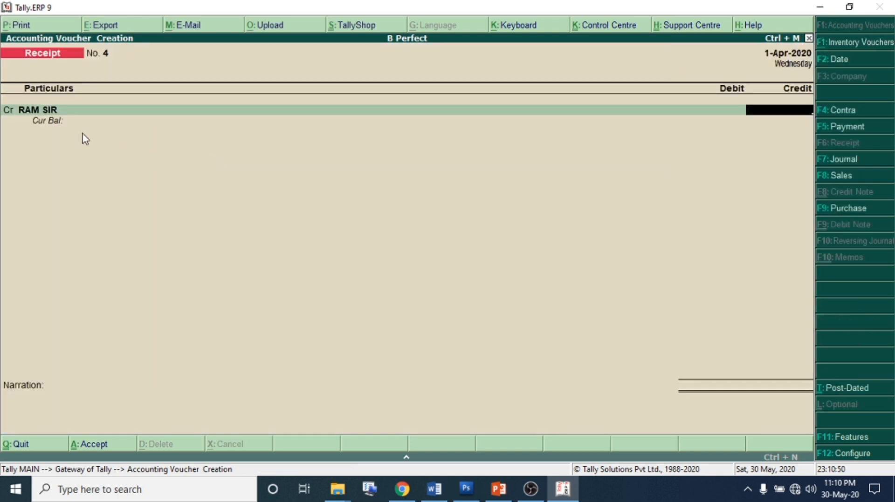
Credit the customer's ledger with 6000 and allocate the whole amount On Account.
type("6000")
key("Return")
key("Return")
key("Return")
key("Return")
key("Return")
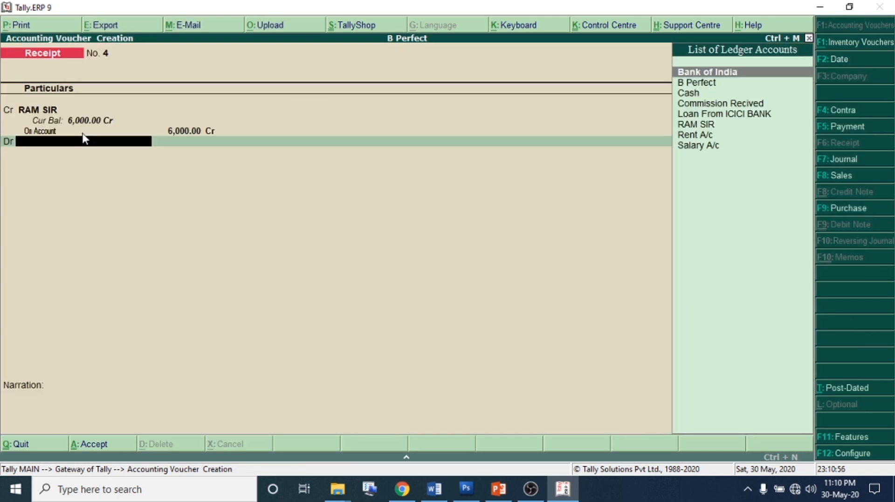
Debit Bank of India with 6,000.00 and accept the default Cheque/DD bank allocation.
type("BA")
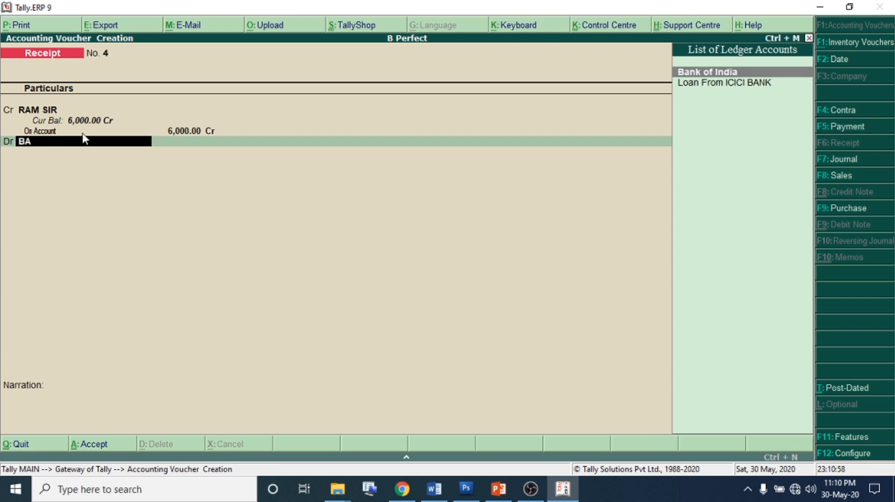
key("Return")
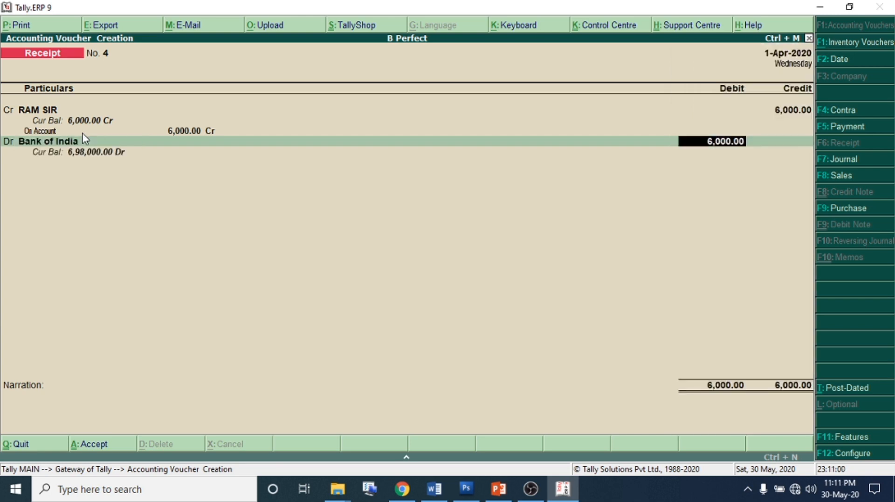
key("Return")
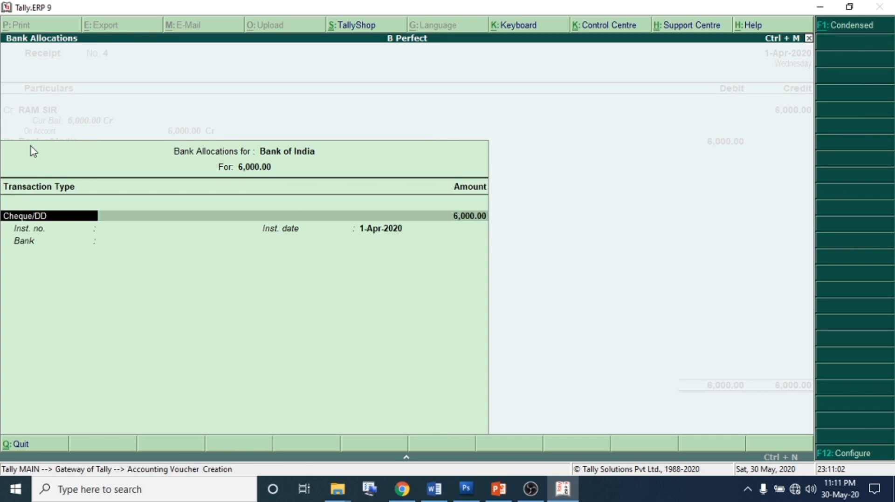
key("Return")
key("Return")
key("Return")
Add the narration PHONE PAY and save the customer receipt voucher.
type("PHONE PAY")
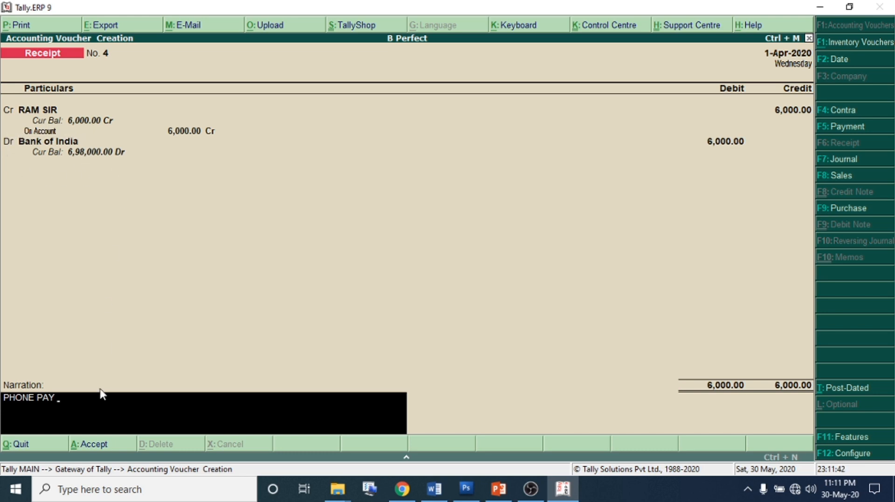
key("Return")
key("Return")
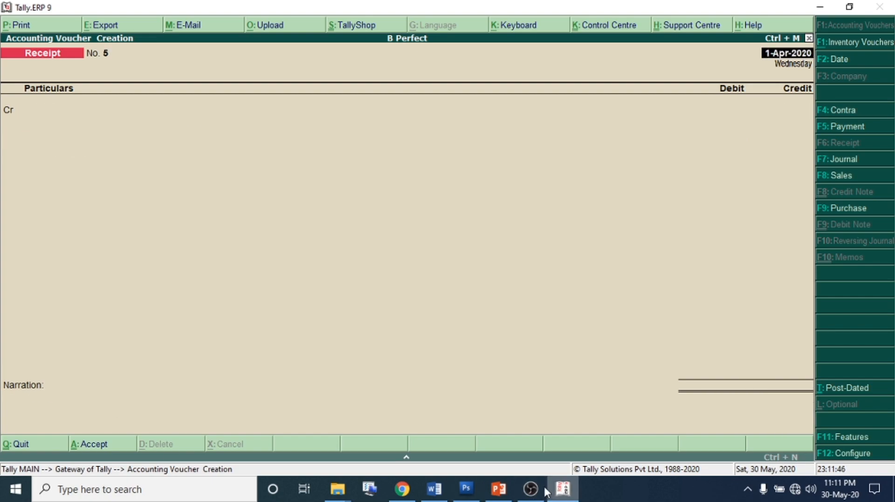